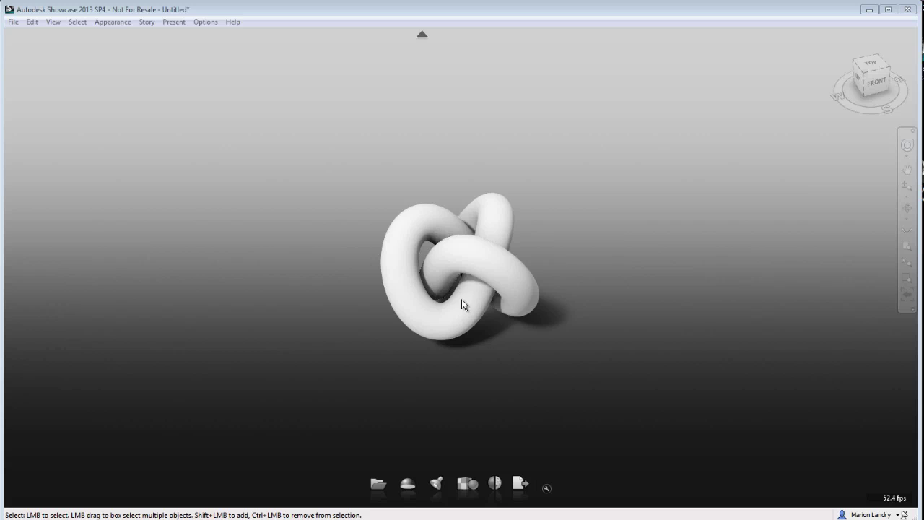
- Tumble the camera around the white knot to view it from a new angle
{"action": "mouse_move", "coordinate": [453, 286]}
{"action": "middle_mouse_down"}
{"action": "mouse_move", "coordinate": [264, 312]}
{"action": "mouse_move", "coordinate": [427, 353]}
{"action": "mouse_move", "coordinate": [678, 296]}
{"action": "mouse_move", "coordinate": [512, 347]}
{"action": "mouse_move", "coordinate": [361, 217]}
{"action": "mouse_move", "coordinate": [545, 195]}
{"action": "mouse_move", "coordinate": [551, 327]}
{"action": "mouse_move", "coordinate": [383, 268]}
{"action": "mouse_move", "coordinate": [430, 239]}
{"action": "middle_mouse_up"}
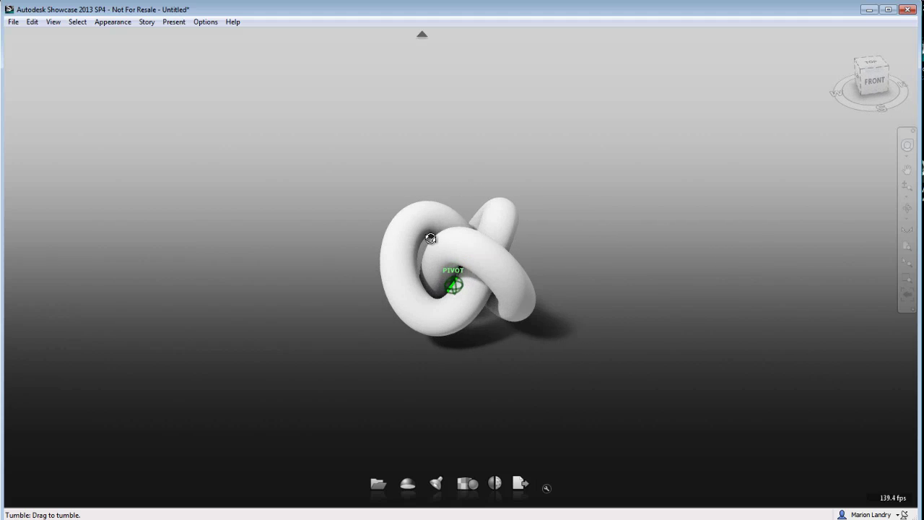
{"action": "key", "text": "e"}
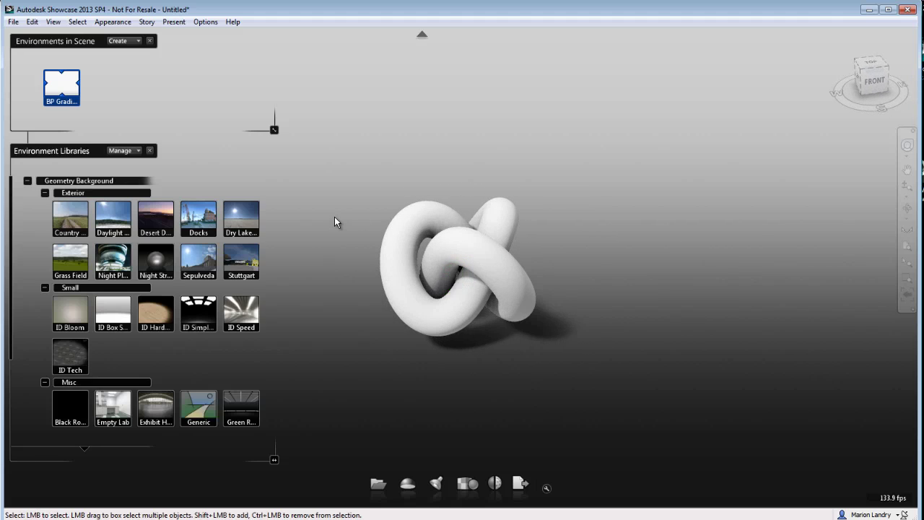
{"action": "left_click", "coordinate": [45, 193]}
{"action": "left_click", "coordinate": [45, 205]}
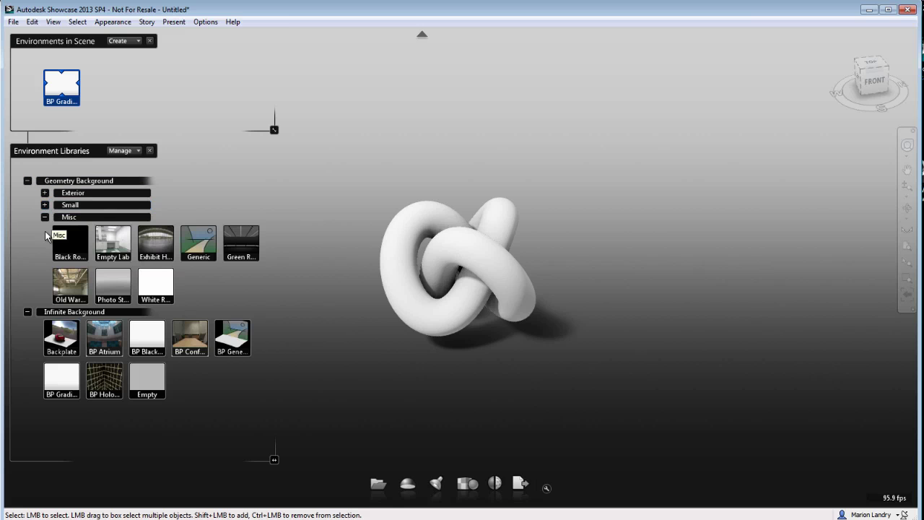
{"action": "left_click", "coordinate": [45, 217]}
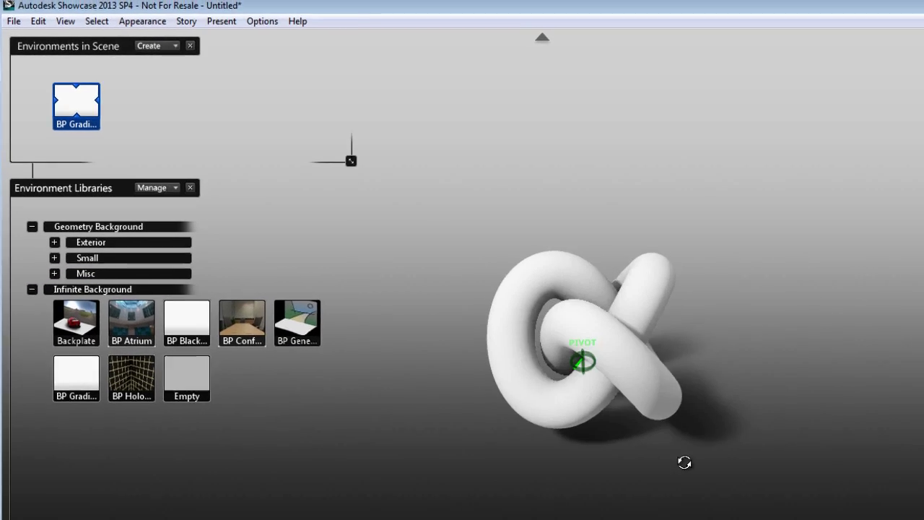
{"action": "left_click_drag", "start_coordinate": [802, 519], "coordinate": [923, 339]}
{"action": "left_click_drag", "start_coordinate": [619, 247], "coordinate": [619, 322]}
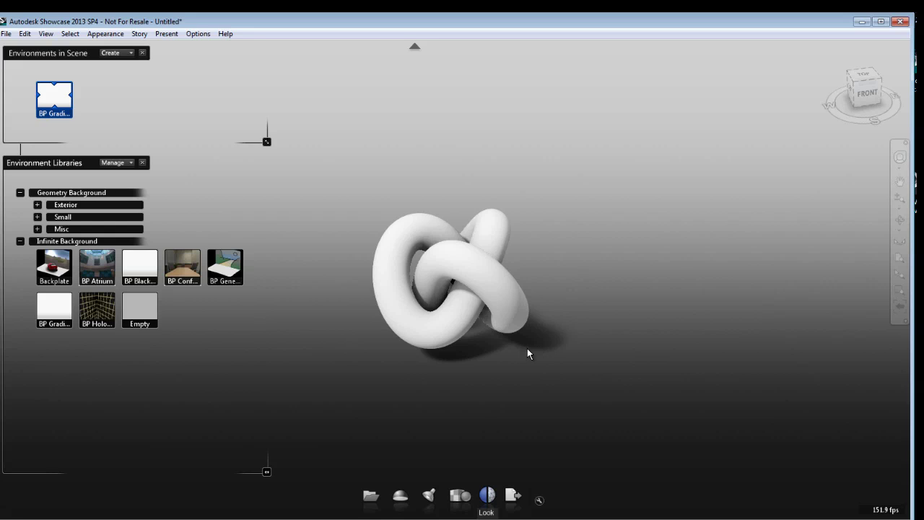
- Close the environment panels, select the knot, and raise it along Z above its shadow
{"action": "left_click", "coordinate": [143, 54]}
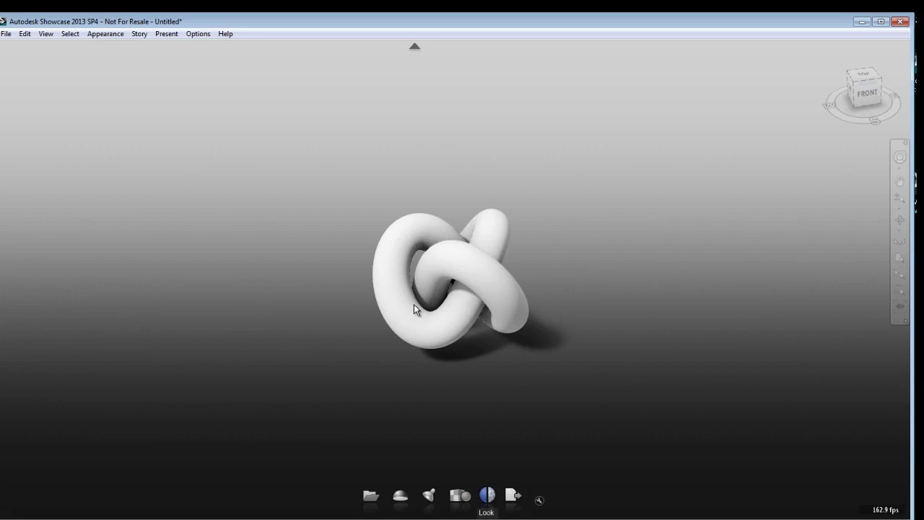
{"action": "left_click", "coordinate": [467, 273]}
{"action": "middle_click_drag", "start_coordinate": [366, 257], "coordinate": [361, 320]}
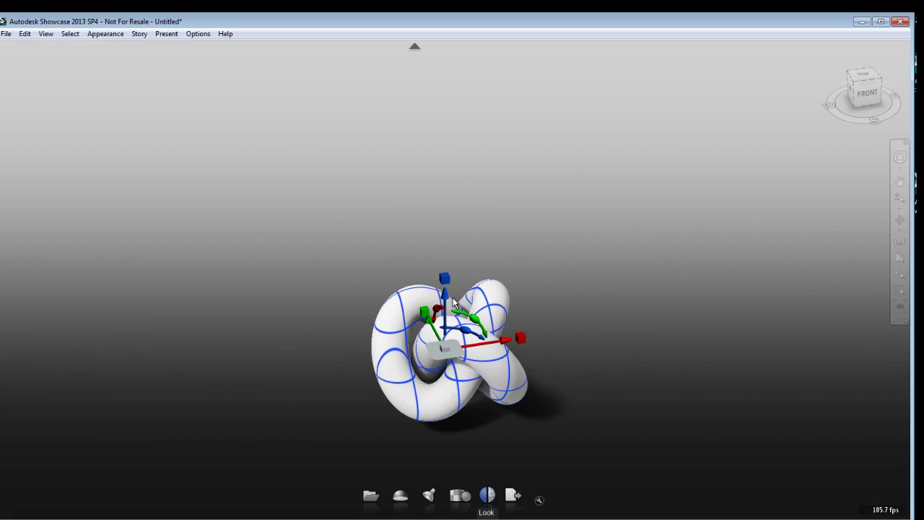
{"action": "mouse_move", "coordinate": [454, 304]}
{"action": "left_mouse_down"}
{"action": "mouse_move", "coordinate": [436, 174]}
{"action": "mouse_move", "coordinate": [439, 301]}
{"action": "left_mouse_up"}
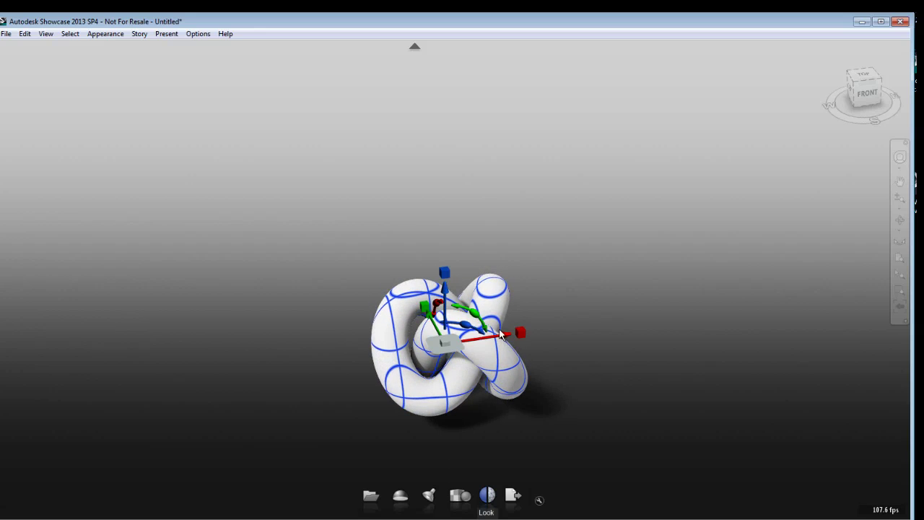
{"action": "left_click_drag", "start_coordinate": [501, 334], "coordinate": [467, 203]}
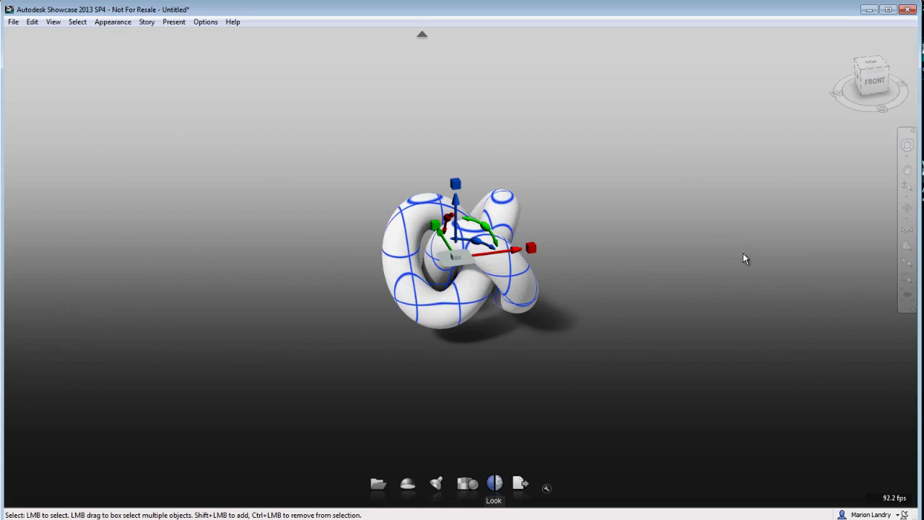
- Open Directional Light and Shadows (210 azimuth, 45 elevation) and tumble to view the knot from above
{"action": "left_click", "coordinate": [105, 22]}
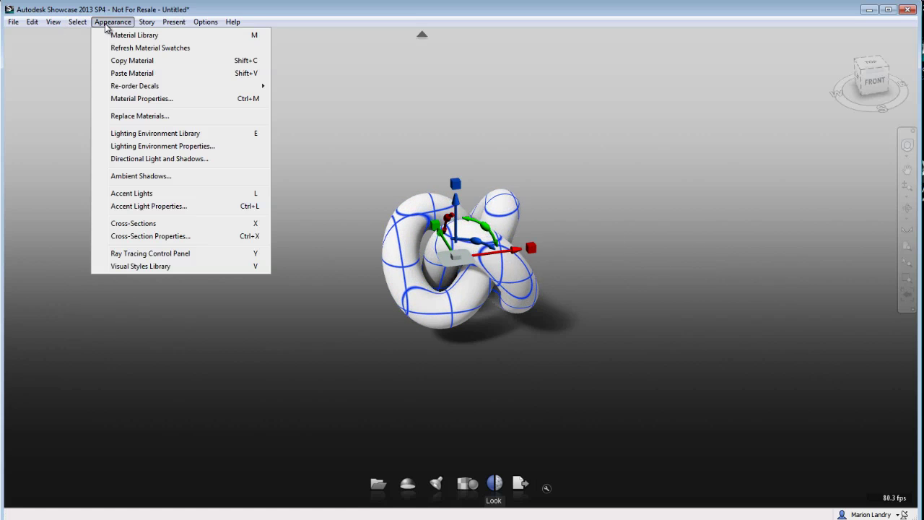
{"action": "left_click", "coordinate": [126, 160]}
{"action": "left_click_drag", "start_coordinate": [258, 61], "coordinate": [200, 36]}
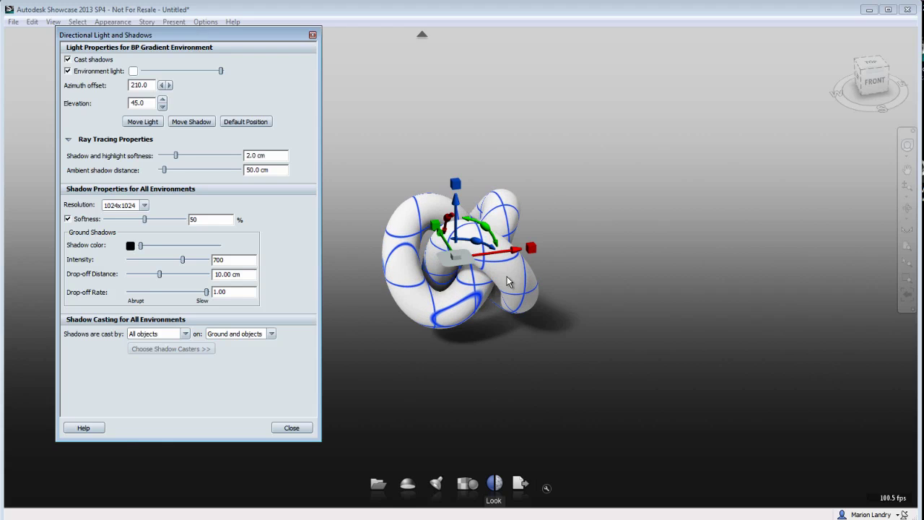
{"action": "left_click_drag", "start_coordinate": [507, 281], "coordinate": [438, 387]}
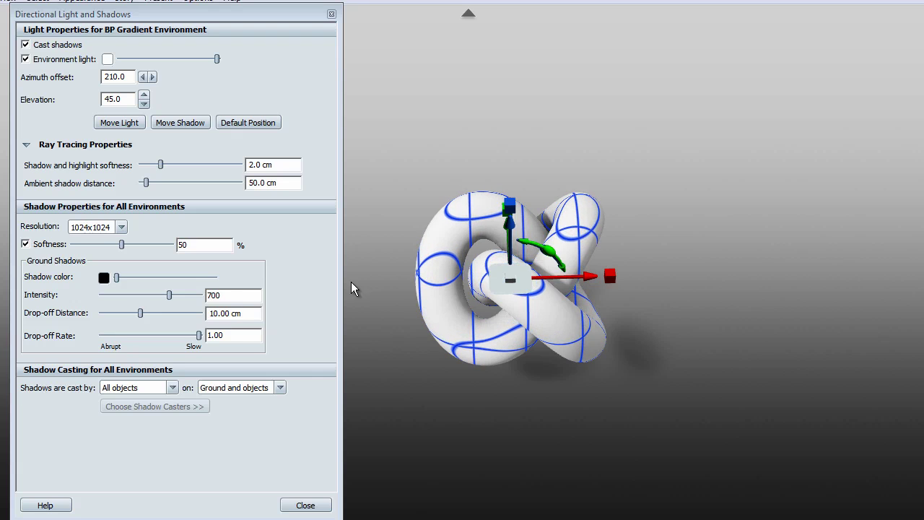
- Set the shadow Softness to 7% to sharpen the knot's ground shadow
{"action": "left_click_drag", "start_coordinate": [194, 246], "coordinate": [178, 246]}
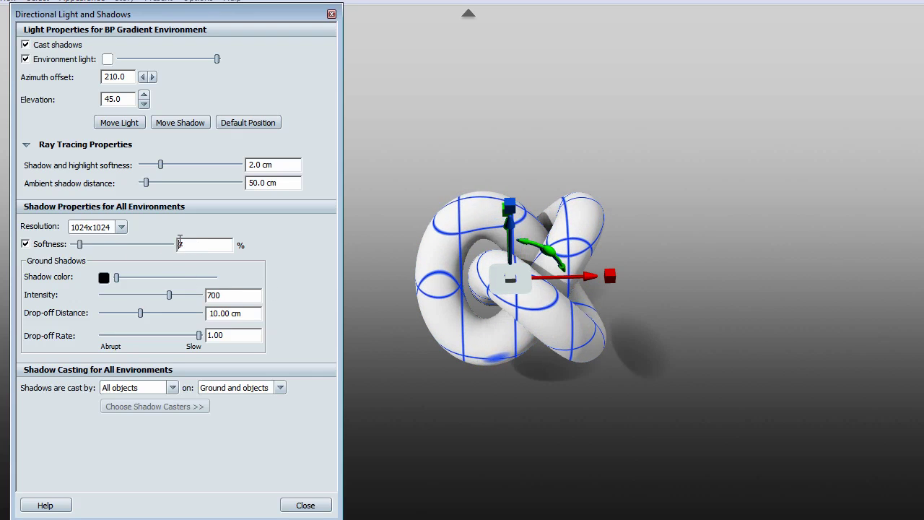
{"action": "left_click", "coordinate": [511, 230]}
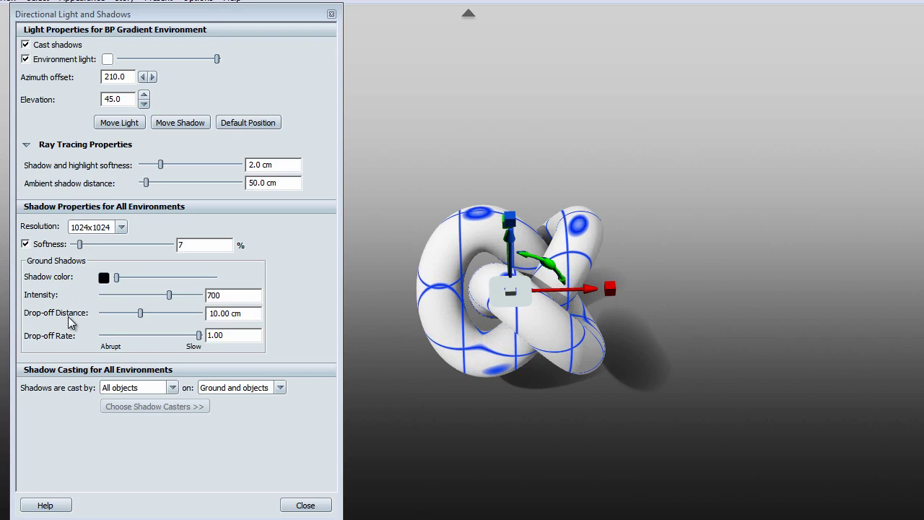
- Set the ground shadow Drop-off Distance to its 10000 cm maximum and close the dialog
{"action": "left_click_drag", "start_coordinate": [257, 313], "coordinate": [198, 313]}
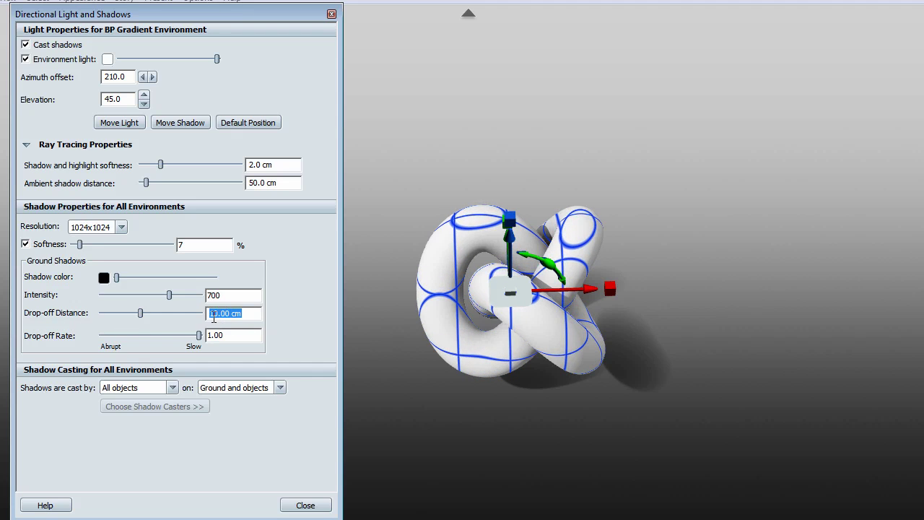
{"action": "left_click_drag", "start_coordinate": [140, 313], "coordinate": [212, 316]}
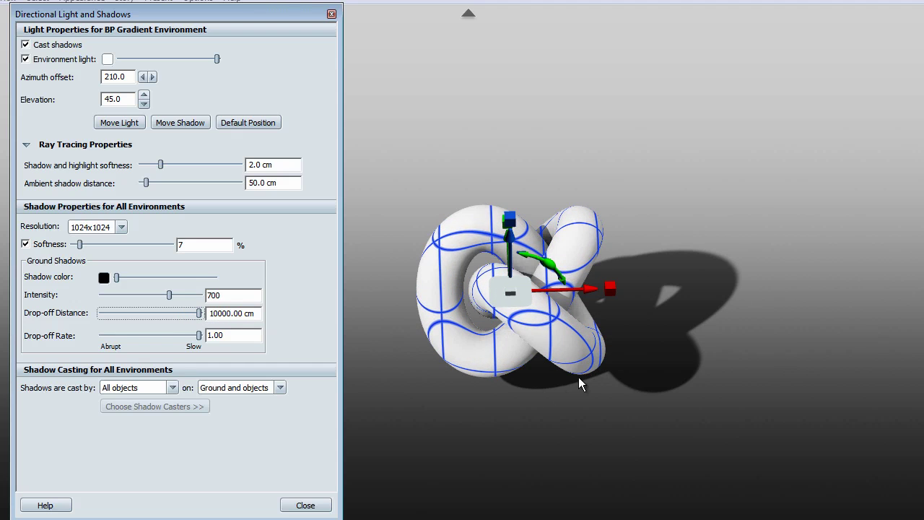
{"action": "left_click", "coordinate": [541, 367]}
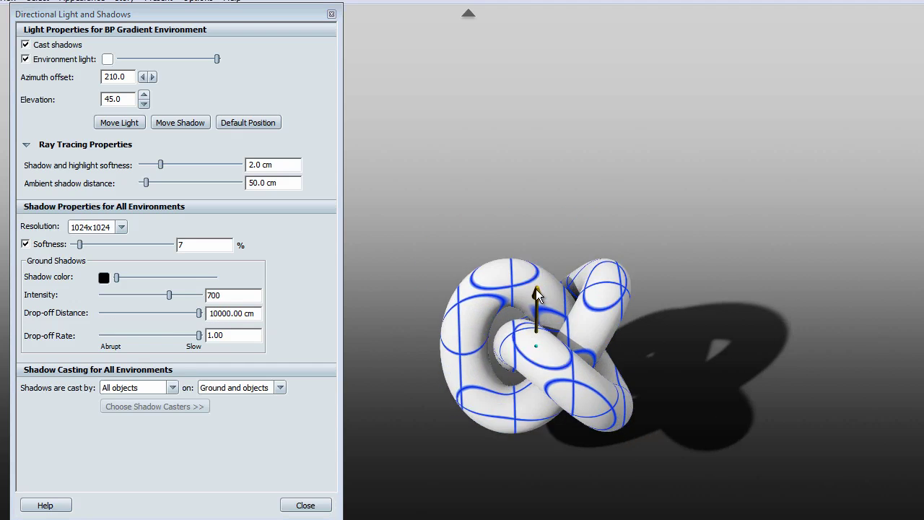
{"action": "left_click_drag", "start_coordinate": [538, 296], "coordinate": [520, 263]}
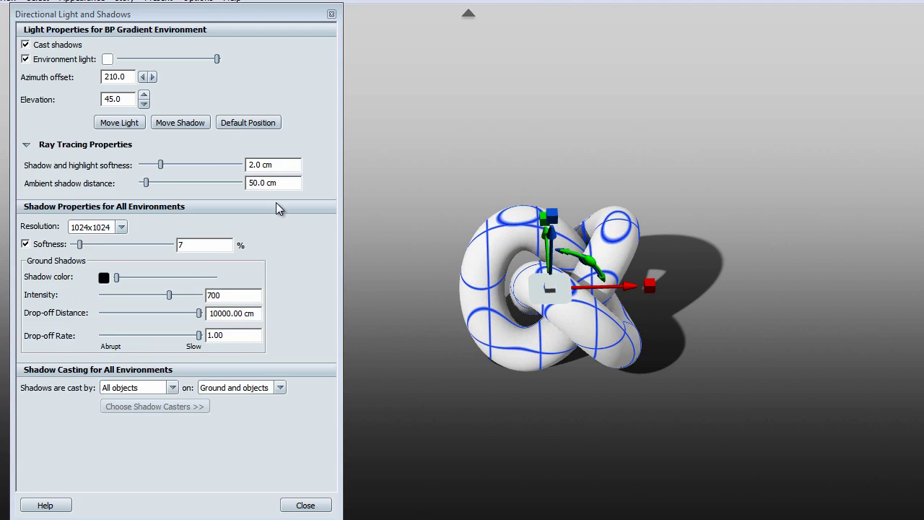
{"action": "left_click_drag", "start_coordinate": [199, 314], "coordinate": [150, 318]}
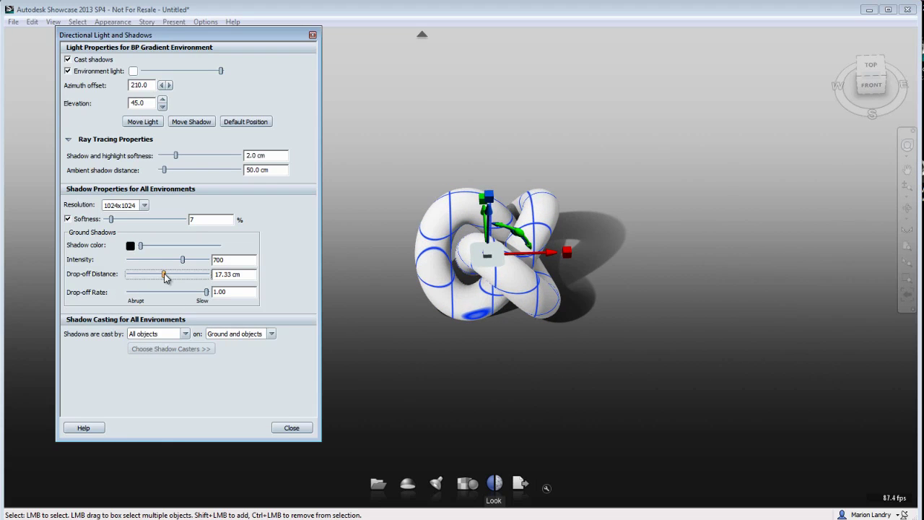
{"action": "left_click_drag", "start_coordinate": [165, 277], "coordinate": [207, 274]}
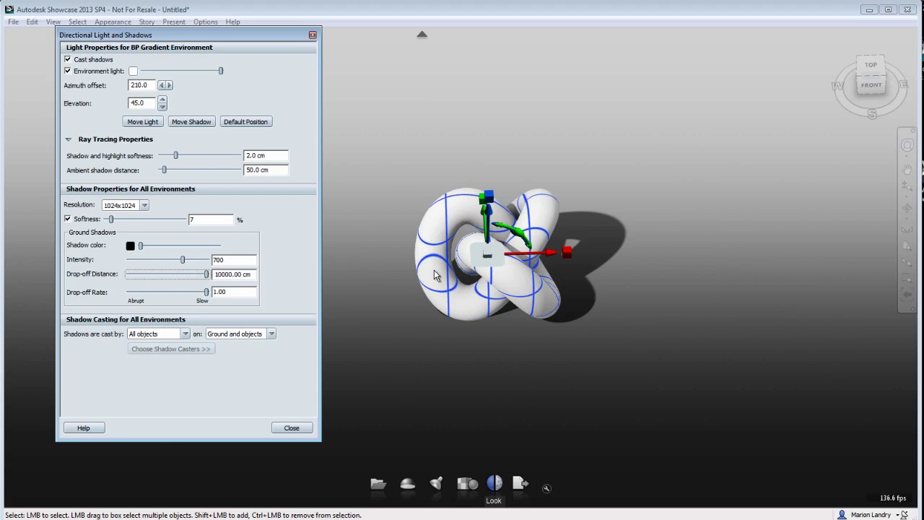
{"action": "left_click", "coordinate": [292, 427]}
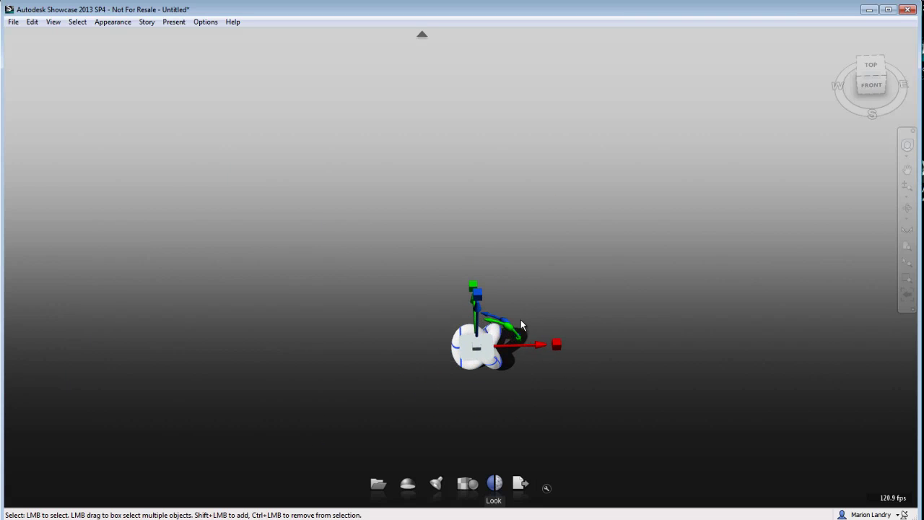
- Raise the knot high so its shadow falls aside, then orbit to inspect it
{"action": "left_click_drag", "start_coordinate": [481, 306], "coordinate": [495, 130]}
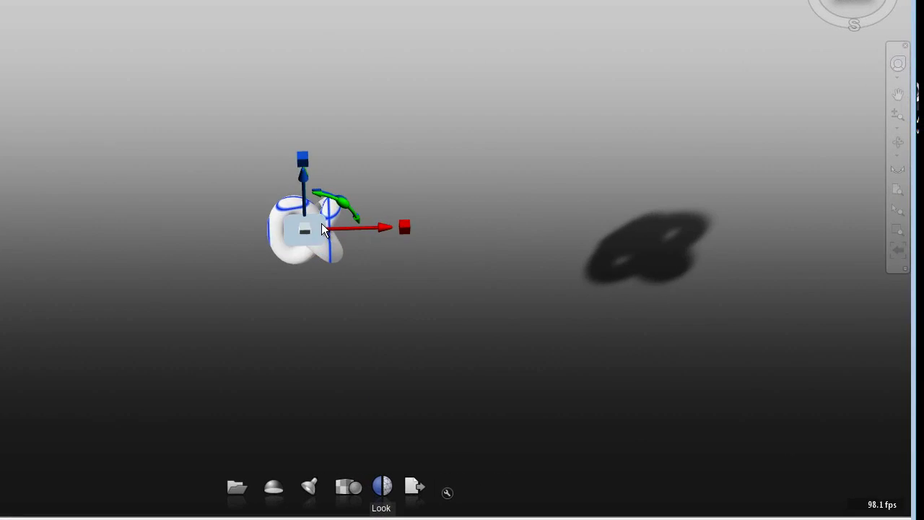
{"action": "left_click_drag", "start_coordinate": [276, 135], "coordinate": [303, 133]}
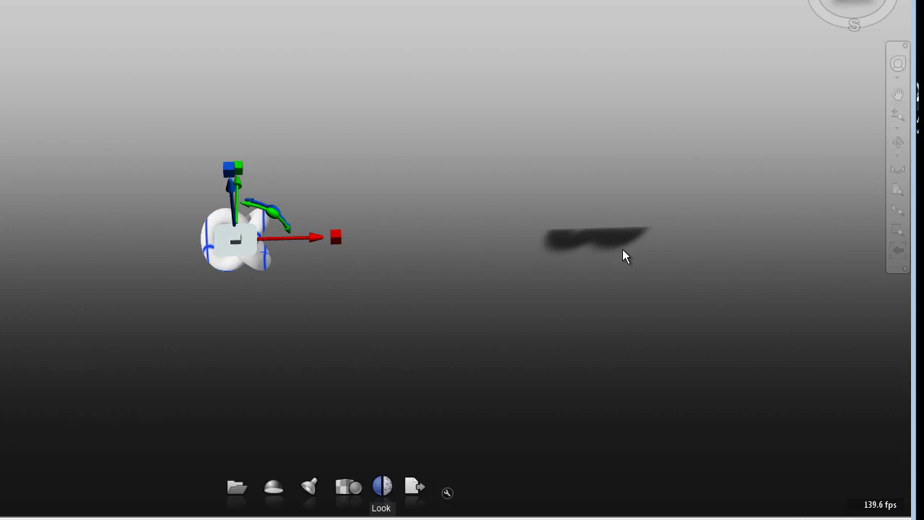
{"action": "left_click_drag", "start_coordinate": [385, 335], "coordinate": [455, 250]}
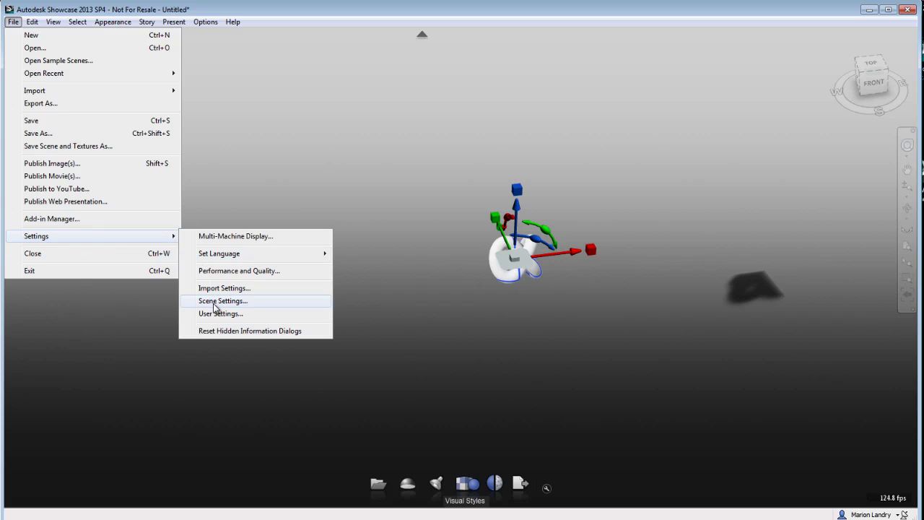
- In Scene Settings, set Size of all environments to 0.454 until the ground shadow reappears
{"action": "left_click", "coordinate": [217, 301]}
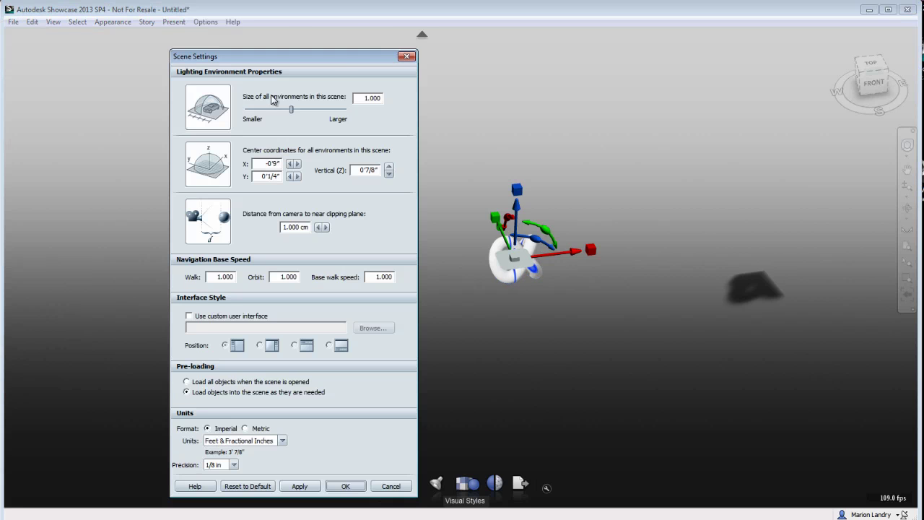
{"action": "left_click_drag", "start_coordinate": [341, 56], "coordinate": [204, 47]}
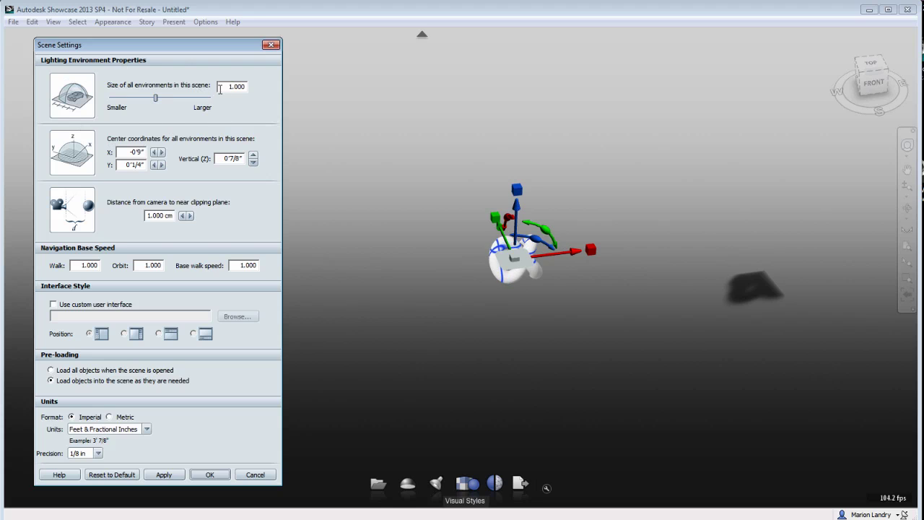
{"action": "left_click_drag", "start_coordinate": [155, 100], "coordinate": [161, 99]}
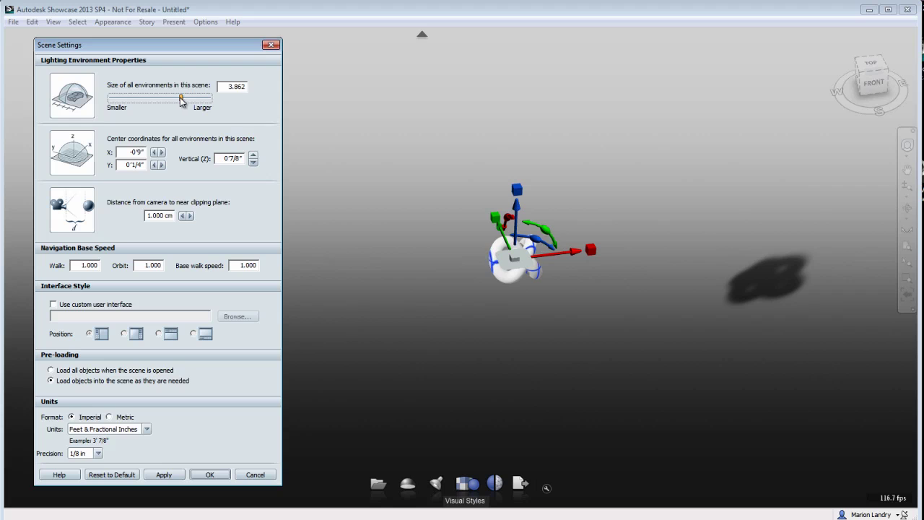
{"action": "left_click_drag", "start_coordinate": [171, 100], "coordinate": [143, 102]}
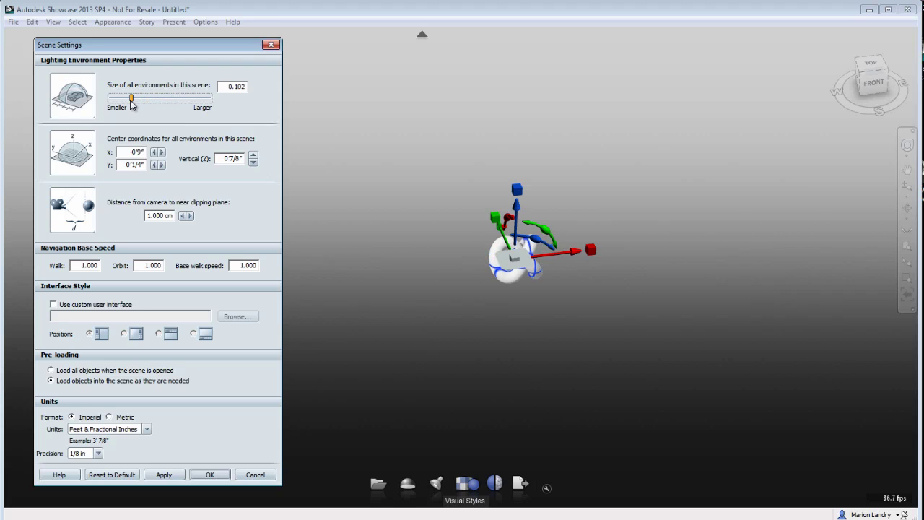
{"action": "middle_click_drag", "start_coordinate": [522, 258], "coordinate": [520, 196]}
{"action": "mouse_move", "coordinate": [133, 103]}
{"action": "left_mouse_down"}
{"action": "mouse_move", "coordinate": [159, 103]}
{"action": "mouse_move", "coordinate": [147, 105]}
{"action": "left_mouse_up"}
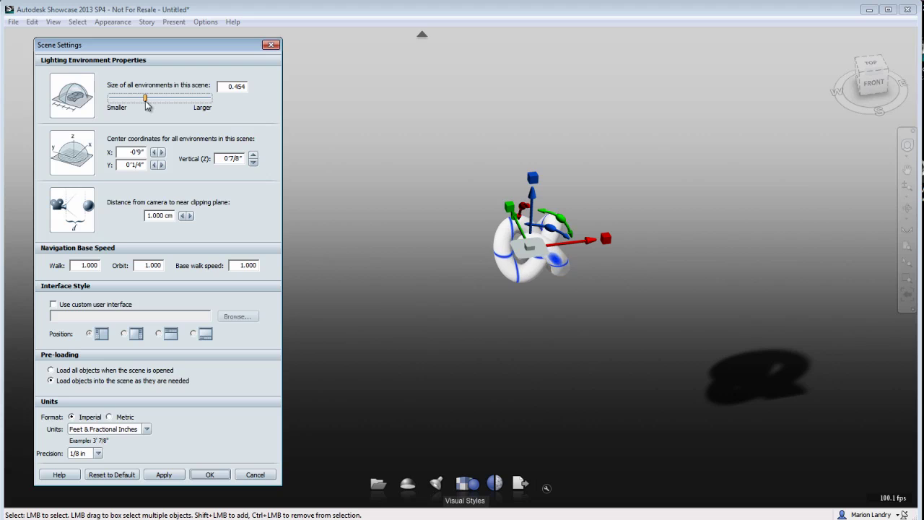
- Enlarge all environments from 0.477 to 5.852 and lower the knot onto its shadow
{"action": "left_click_drag", "start_coordinate": [147, 105], "coordinate": [148, 105]}
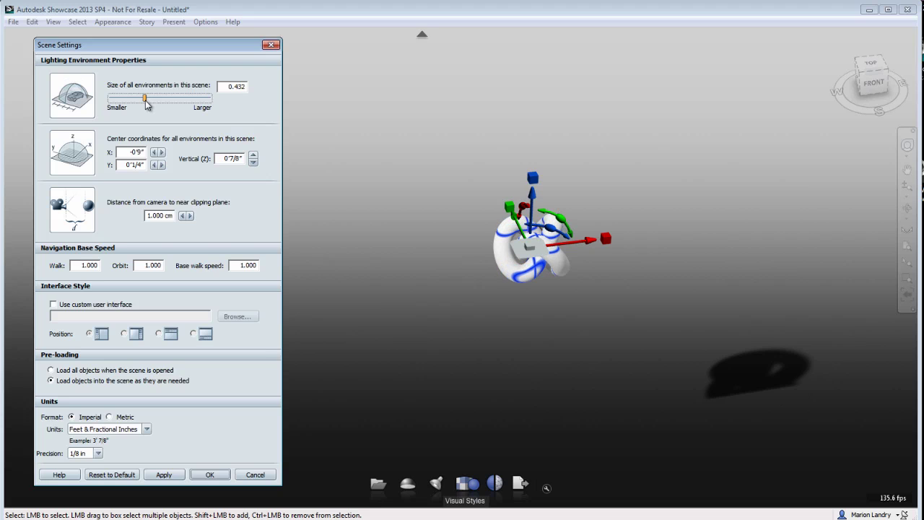
{"action": "left_click_drag", "start_coordinate": [149, 101], "coordinate": [195, 106]}
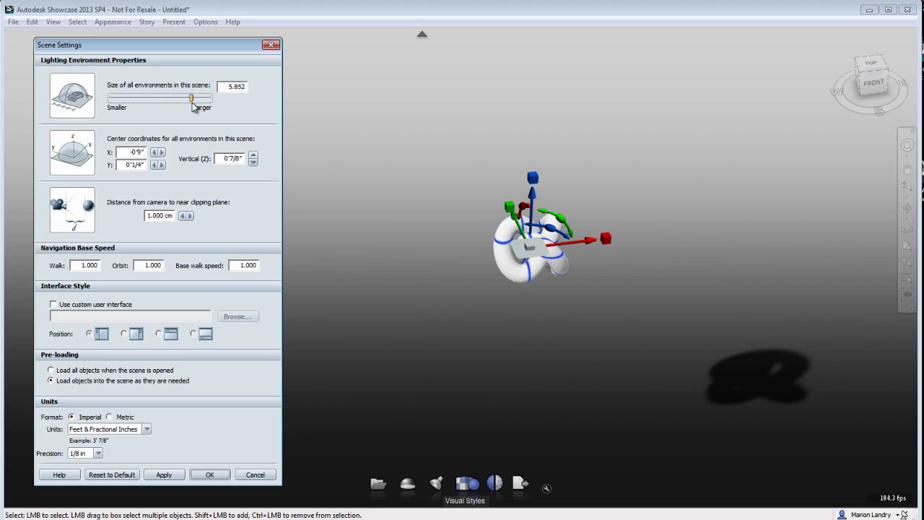
{"action": "left_click_drag", "start_coordinate": [538, 203], "coordinate": [540, 177]}
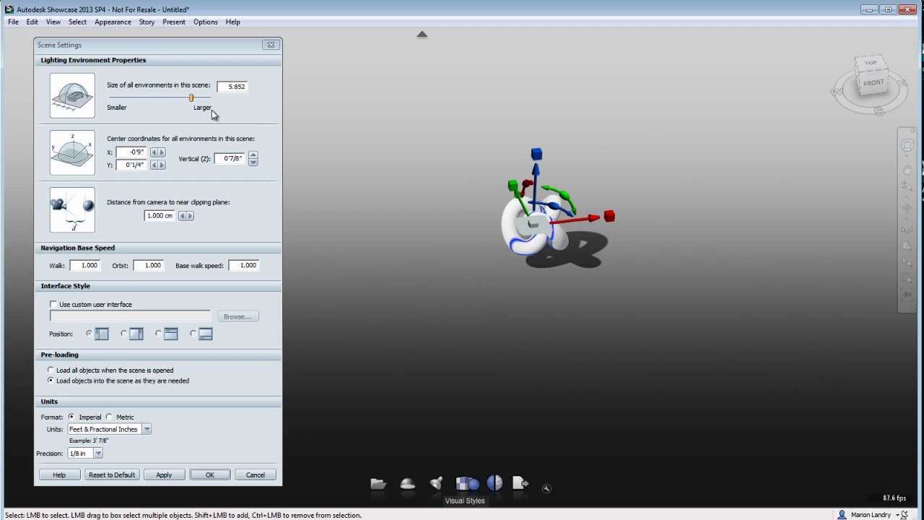
- Close Scene Settings, then pan and zoom to centre the large knot over its shadow
{"action": "left_click", "coordinate": [271, 46]}
{"action": "middle_click_drag", "start_coordinate": [443, 229], "coordinate": [398, 265]}
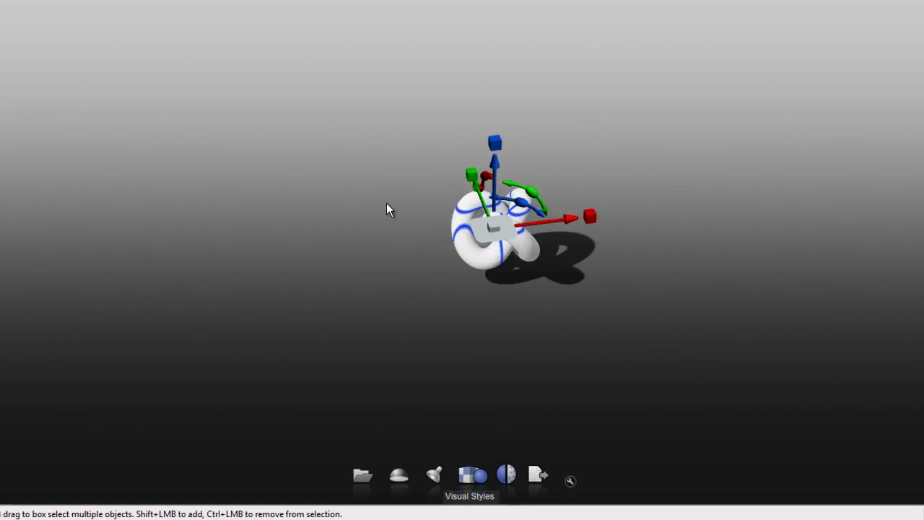
{"action": "scroll", "coordinate": [387, 206], "scroll_direction": "up", "scroll_amount": 5}
{"action": "middle_click_drag", "start_coordinate": [412, 212], "coordinate": [395, 106]}
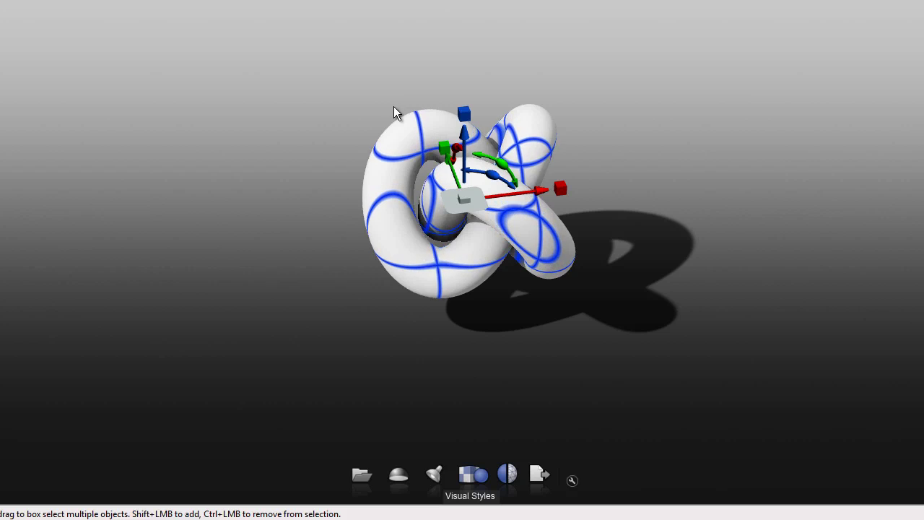